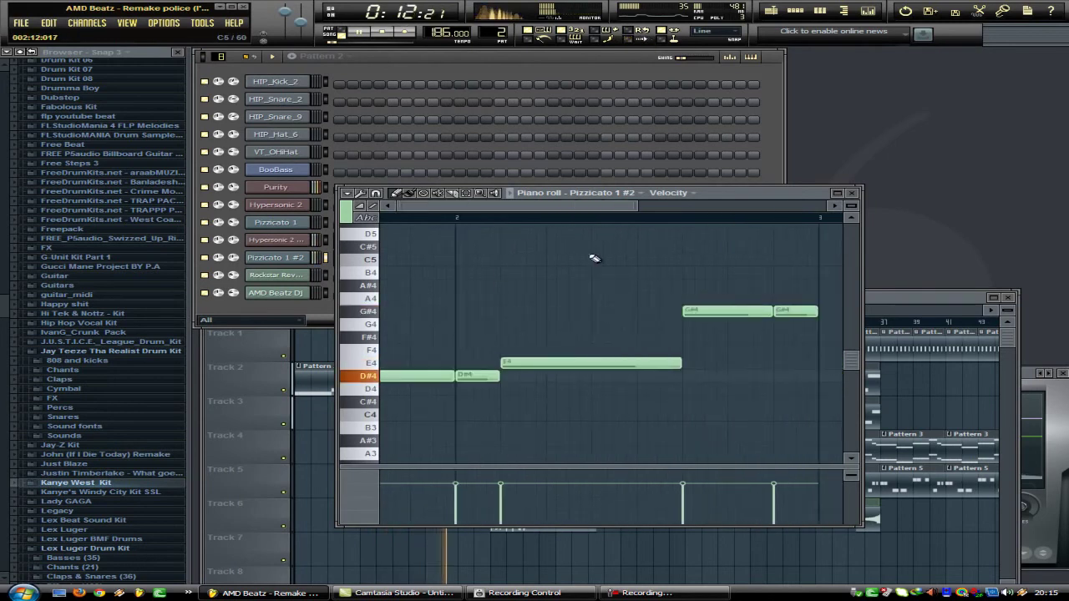
Switch from Pattern 2 to Pattern 4 and examine the full Purity melody in the piano roll.
click(850, 194)
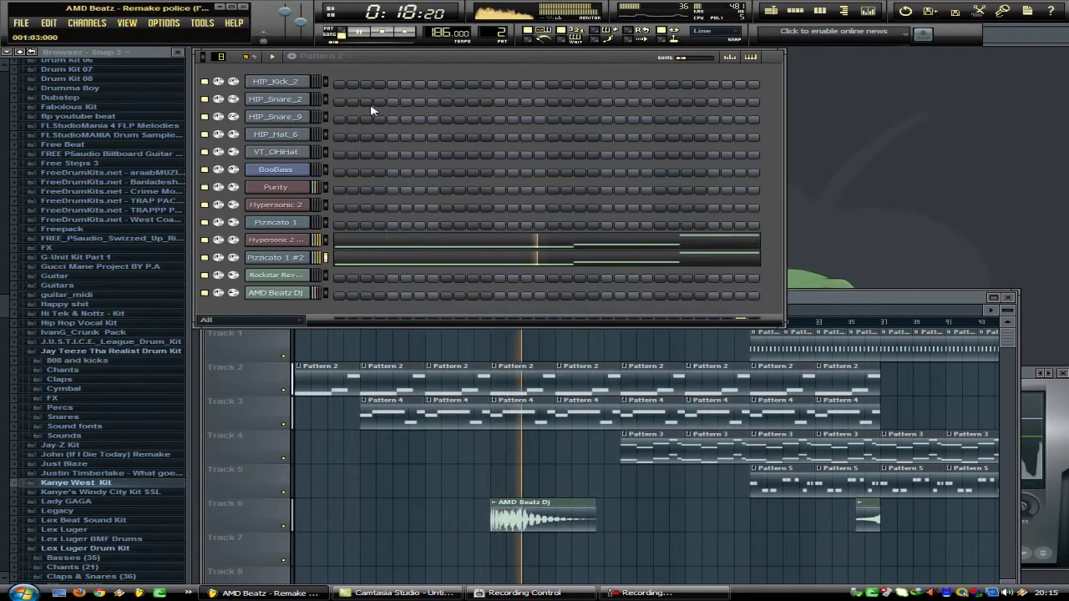
click(329, 57)
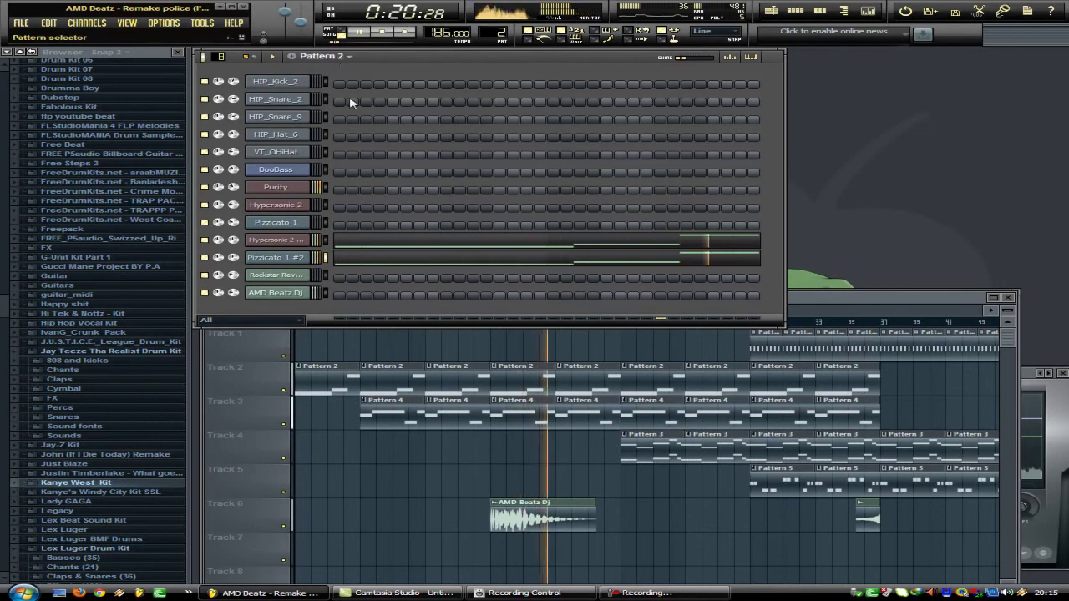
click(349, 103)
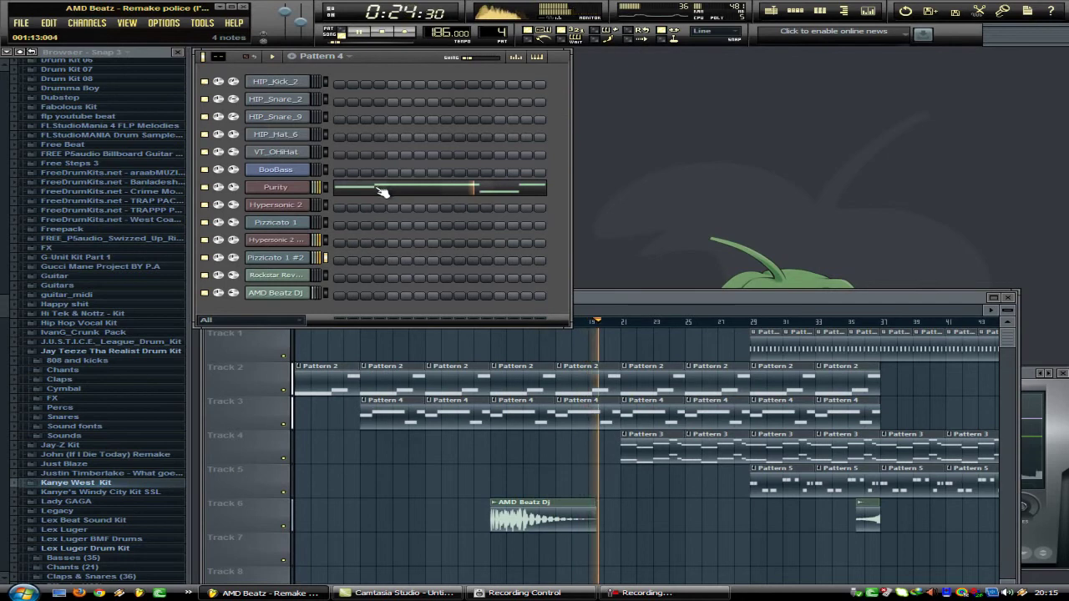
click(381, 192)
scroll(510, 275, down, 3)
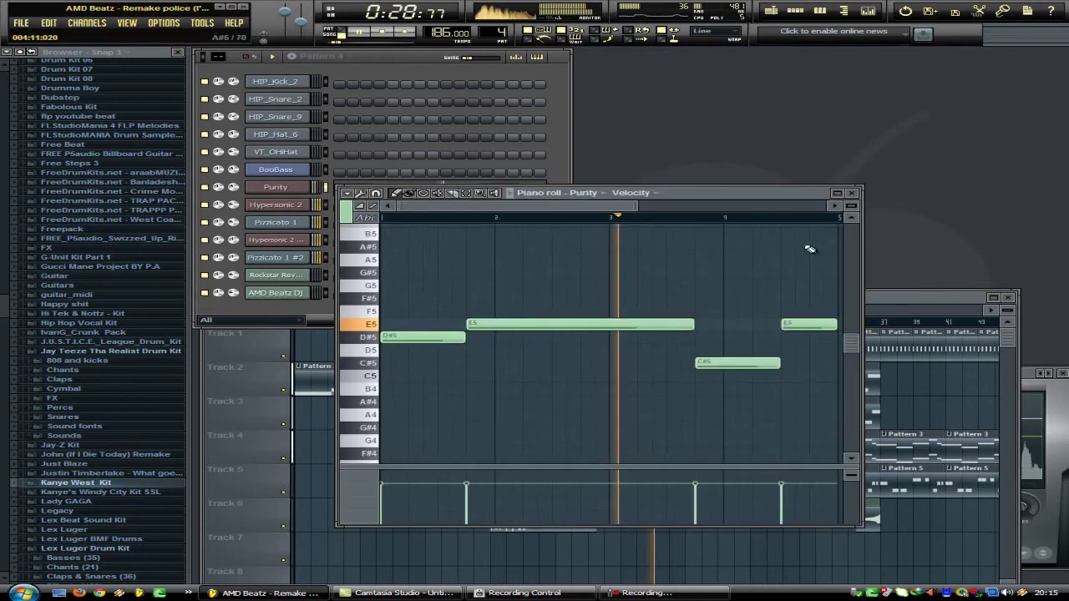
click(853, 193)
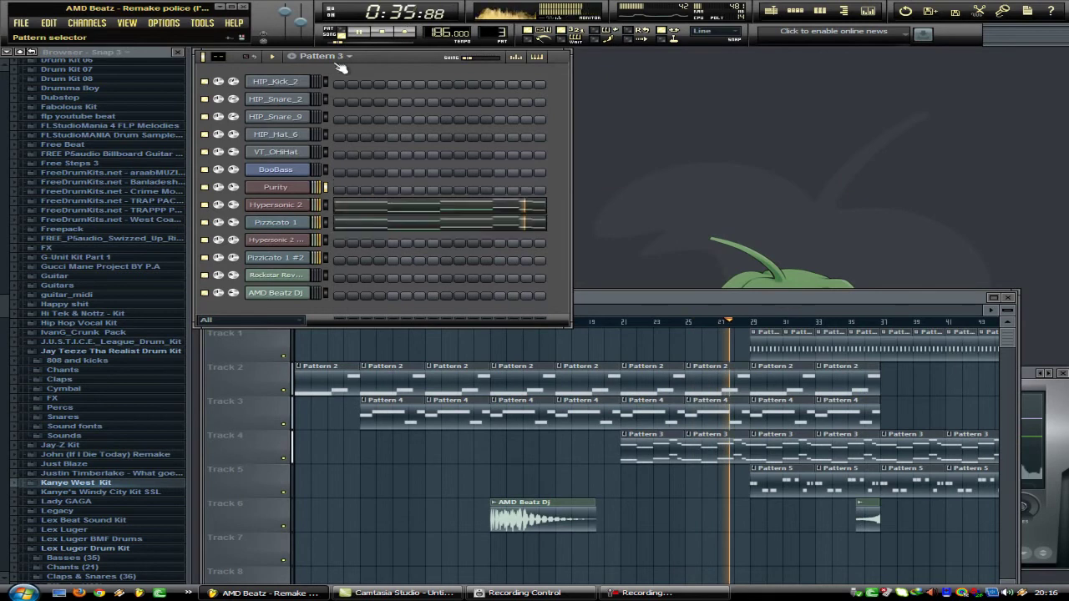
Examine the full Pizzicato 1 note sequence of Pattern 3 in the piano roll.
click(404, 225)
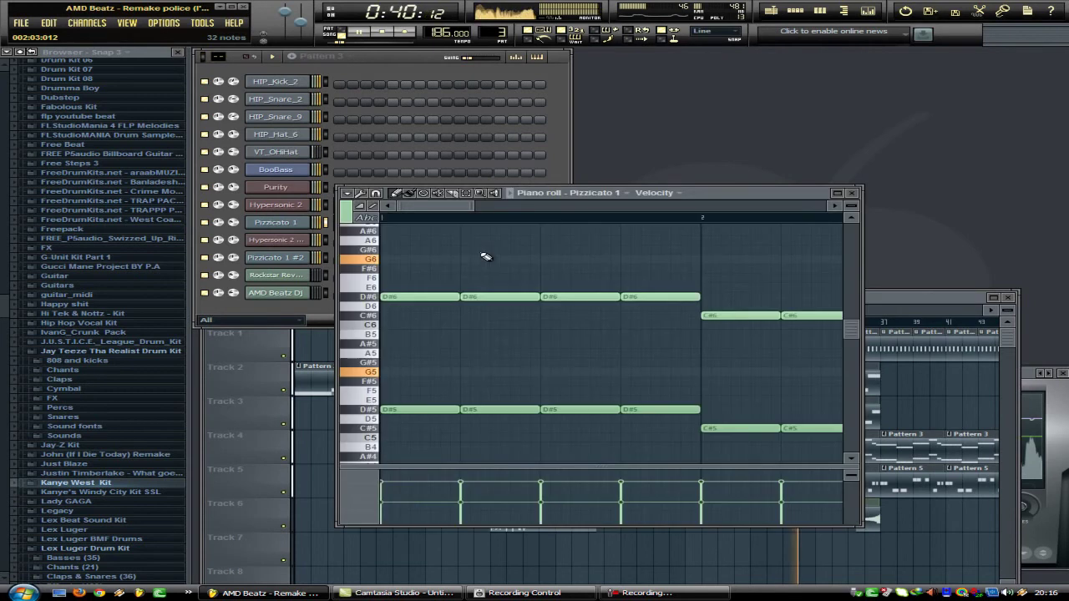
scroll(508, 273, down, 3)
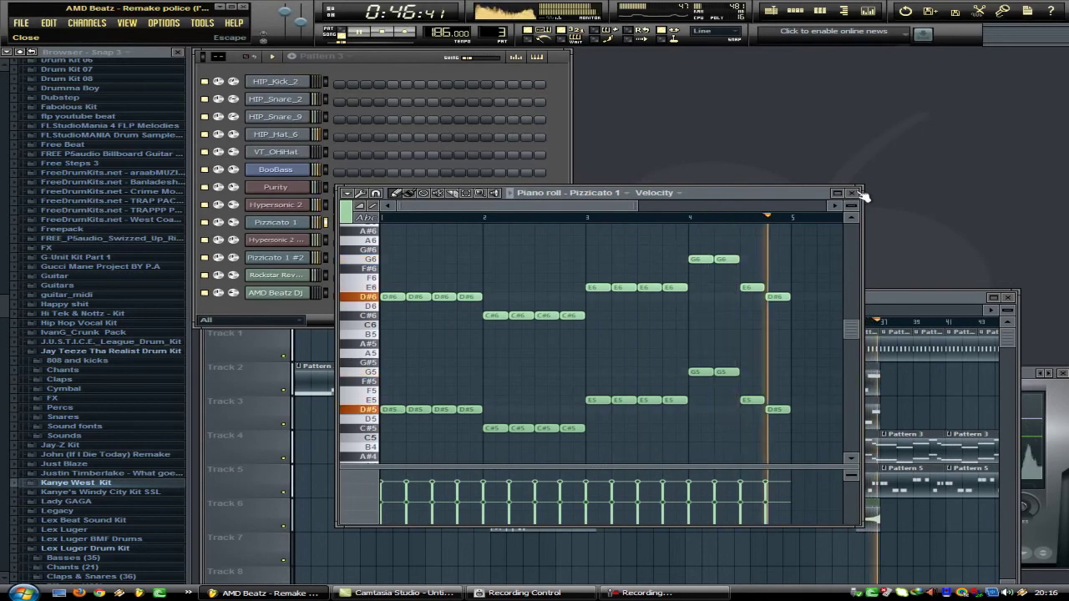
click(860, 194)
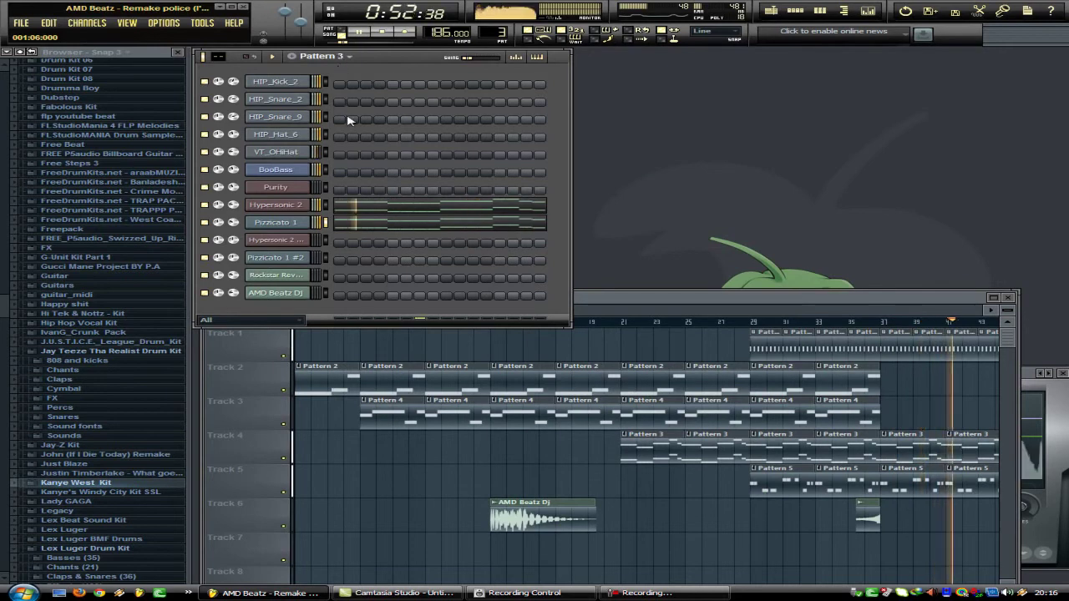
Switch to Pattern 5 and examine the full BooBass bassline in the piano roll.
key(5)
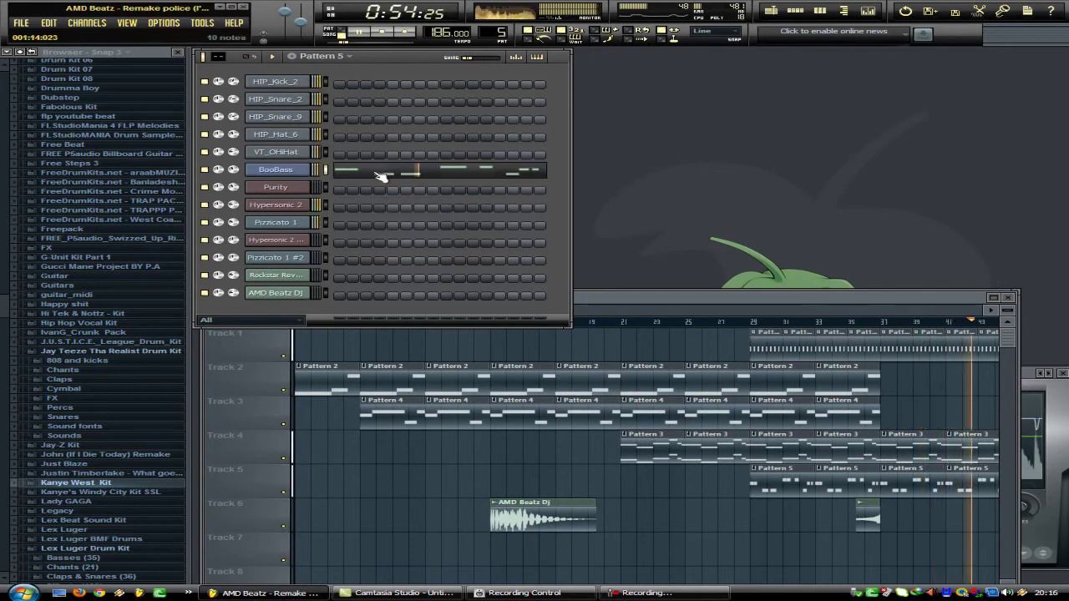
click(380, 174)
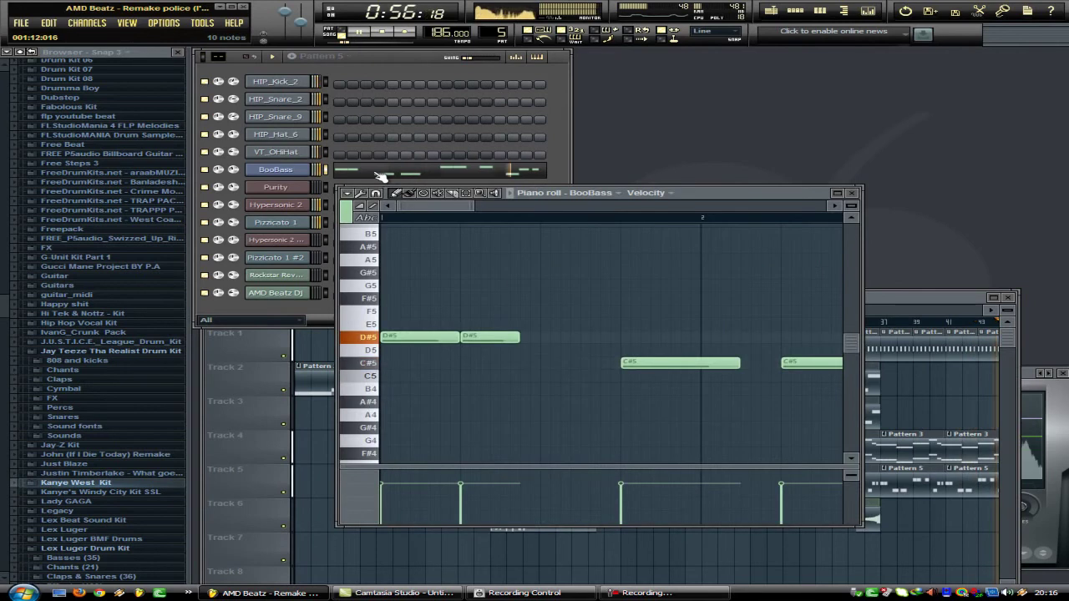
scroll(497, 280, down, 3)
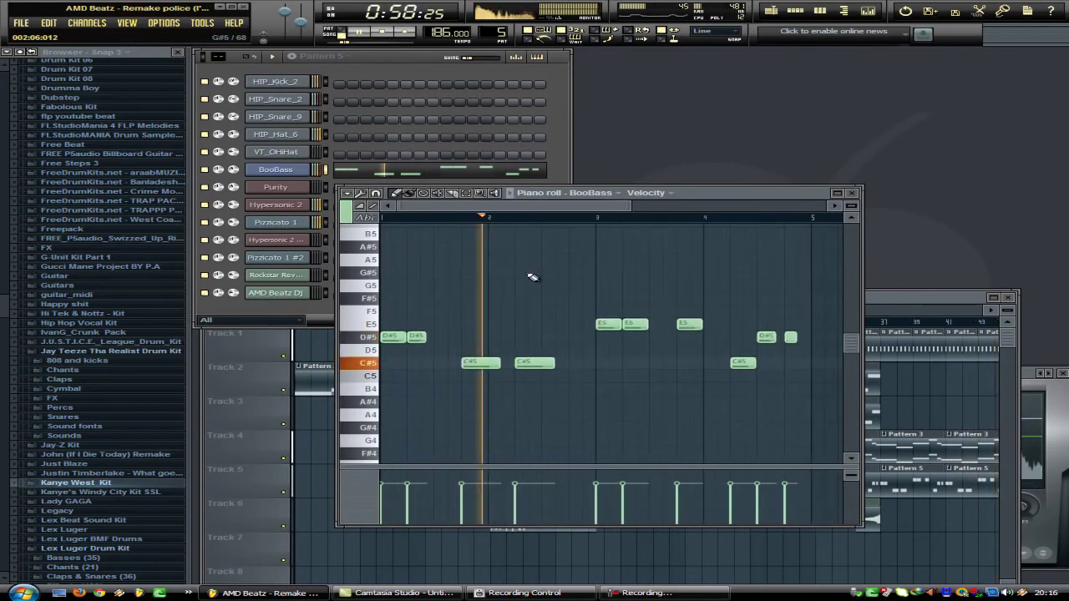
click(853, 193)
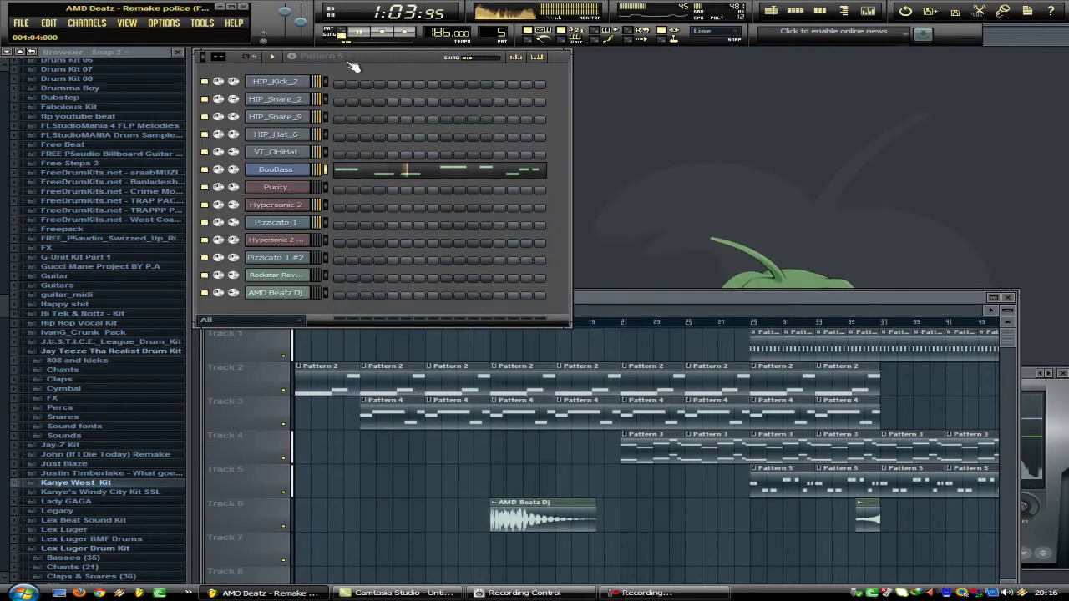
Show the drum steps of Pattern 1 and the whole song arrangement in the playlist.
click(346, 69)
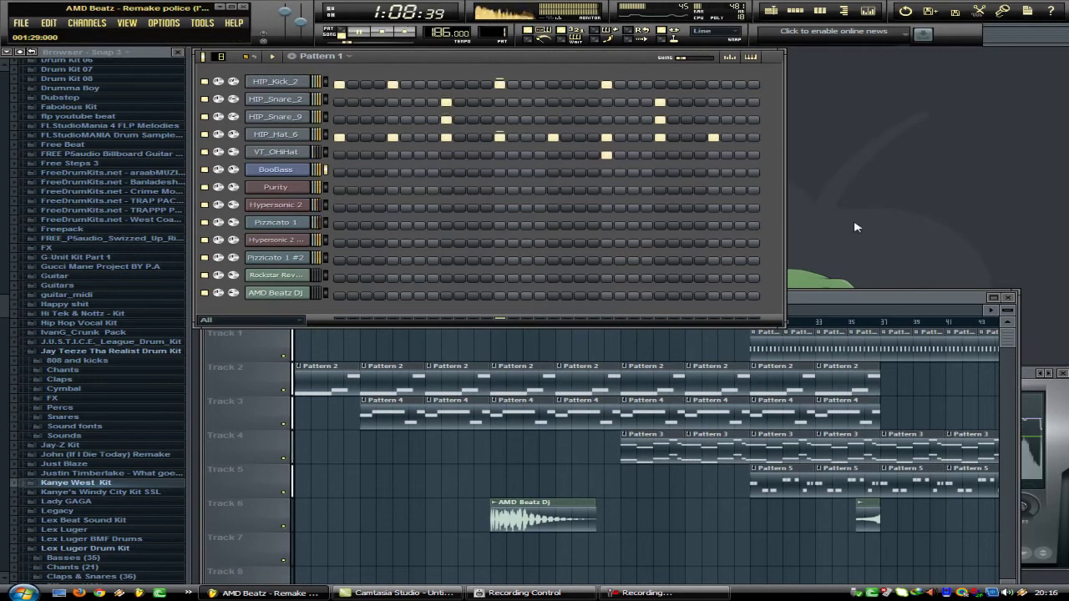
click(838, 298)
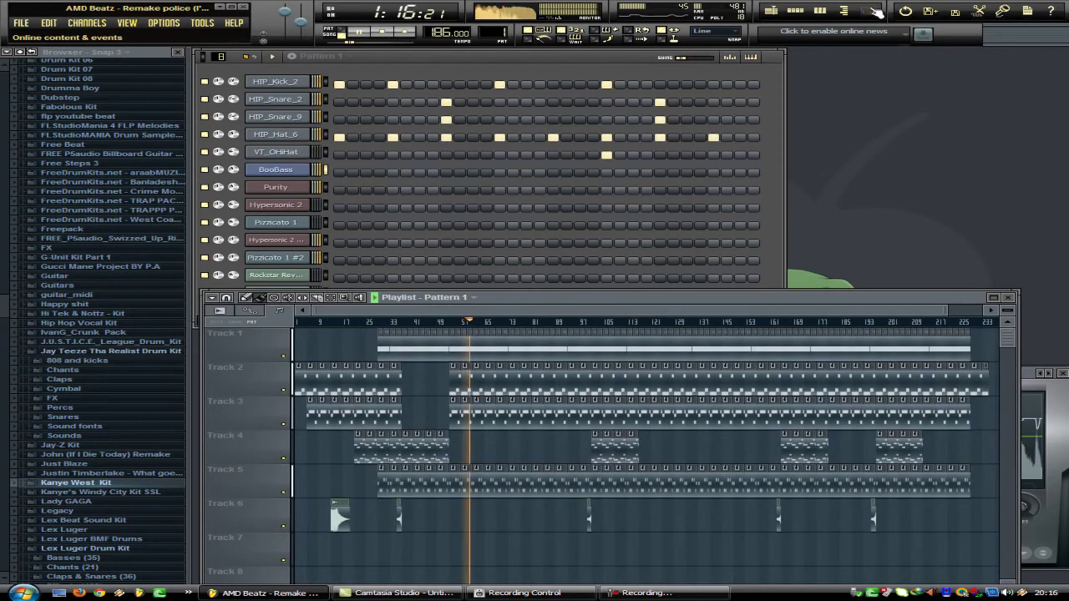
Hide the step sequencer and open the mixer above the playlist.
click(804, 16)
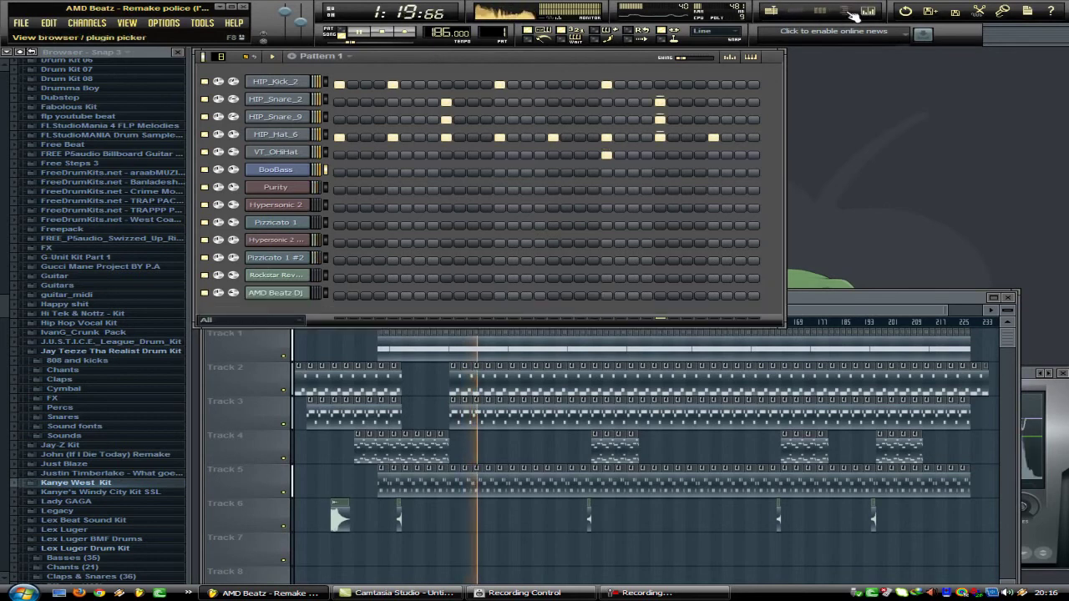
click(800, 16)
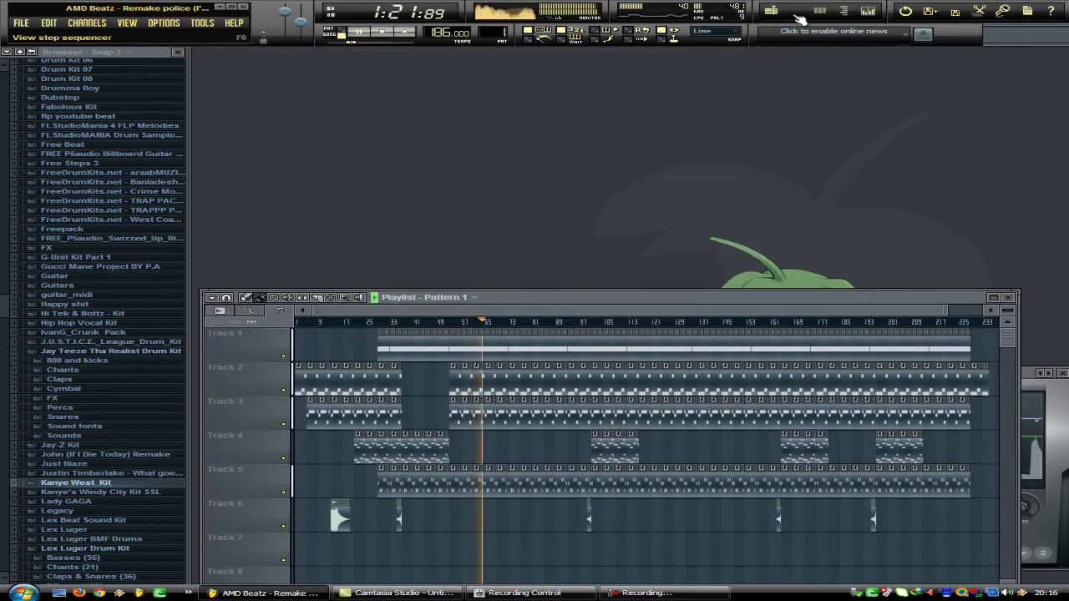
click(867, 14)
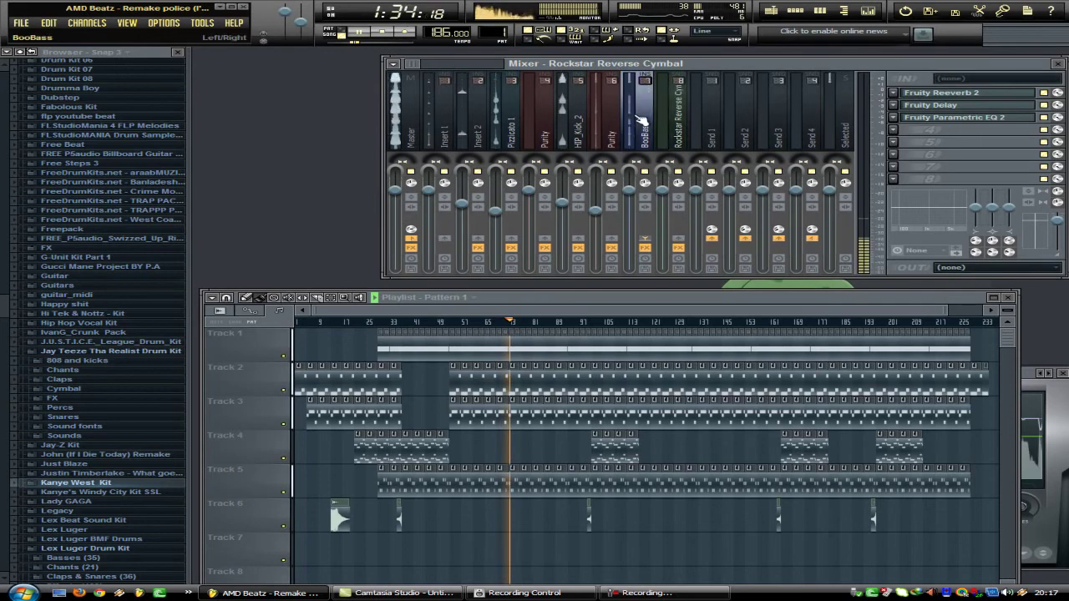
Inspect the Fruity Parametric EQ 2 curve on the BooBass mixer track.
click(643, 121)
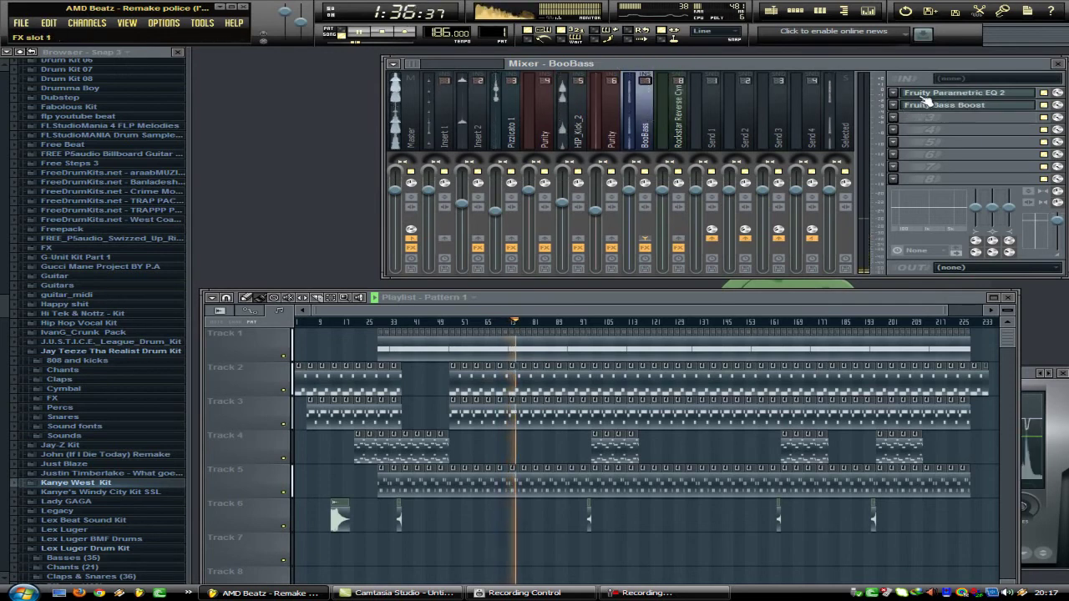
click(923, 93)
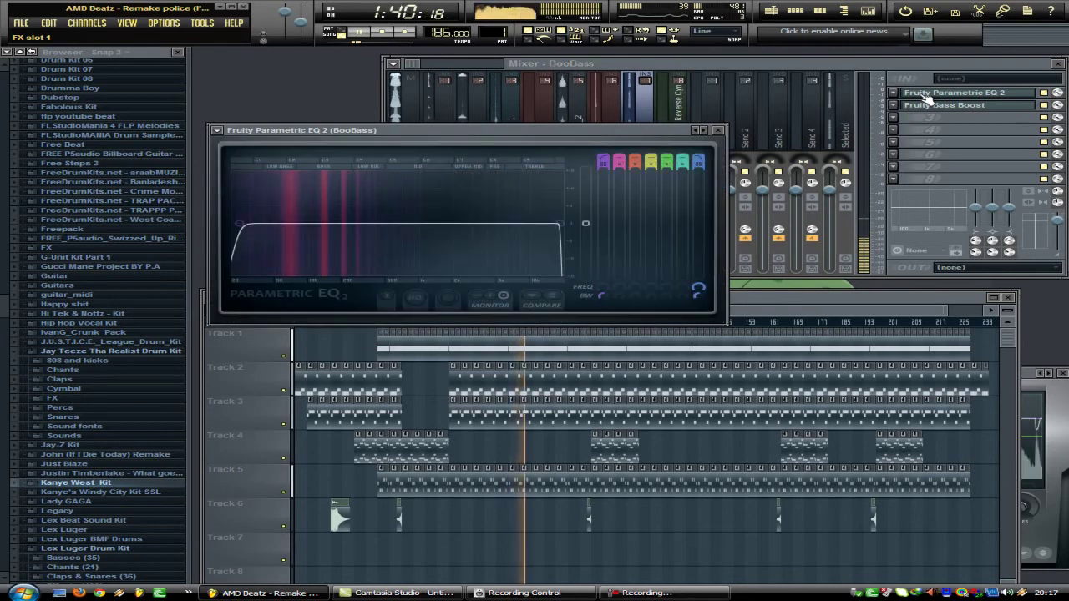
click(926, 99)
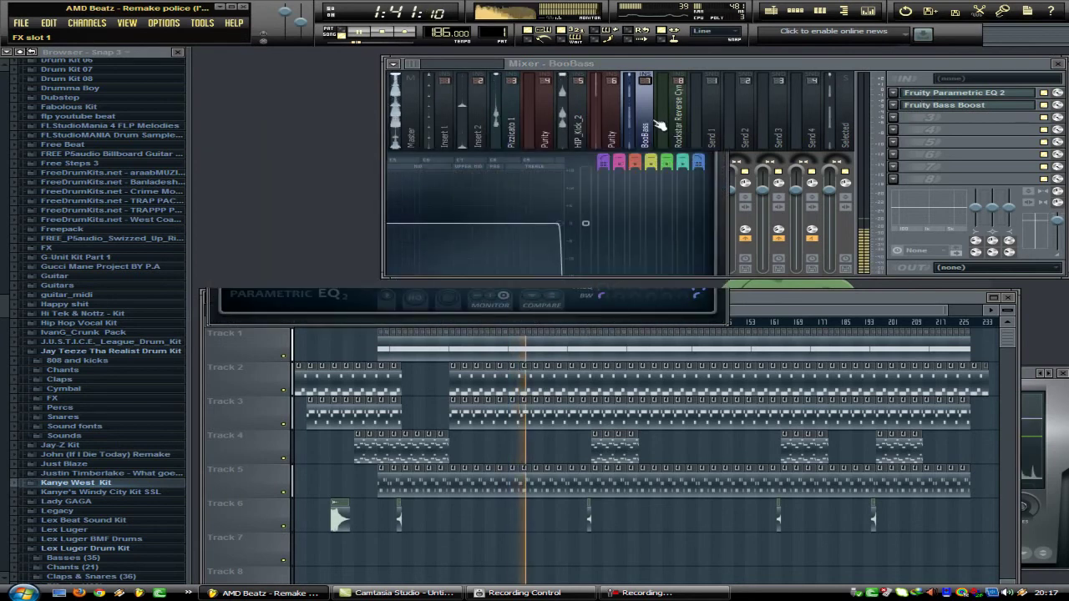
Inspect the Fruity Parametric EQ 2 and iZotope Ozone 3 settings on the Purity track at mixer insert 6.
click(600, 130)
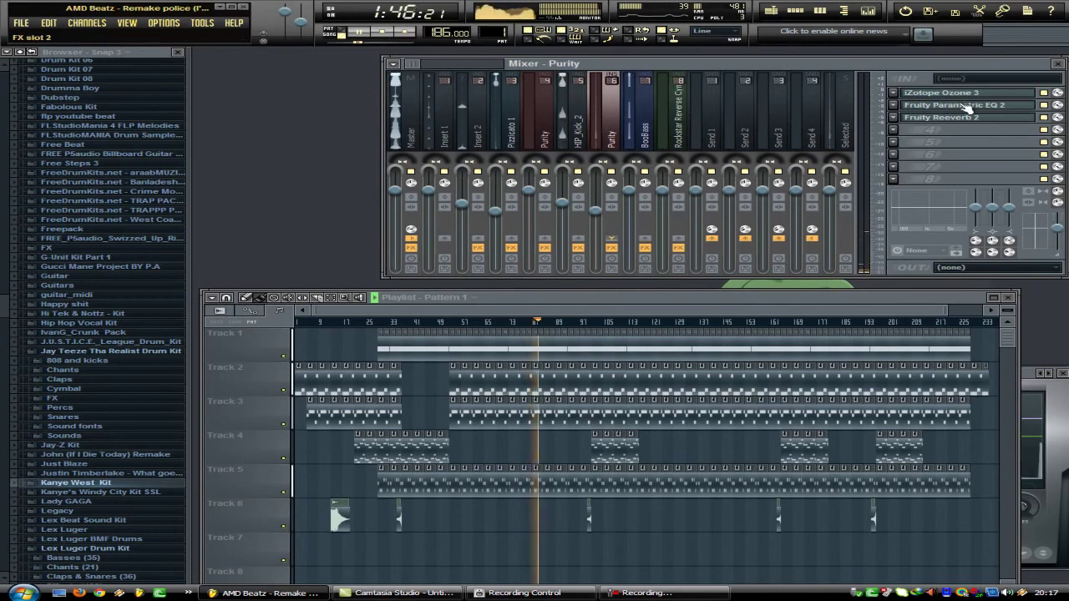
click(967, 106)
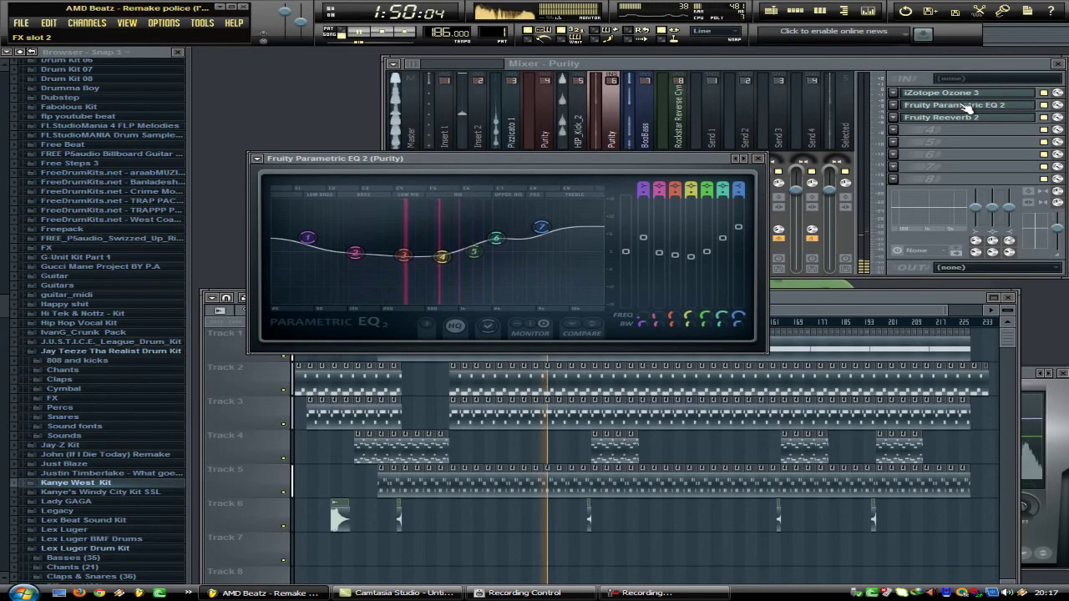
click(967, 106)
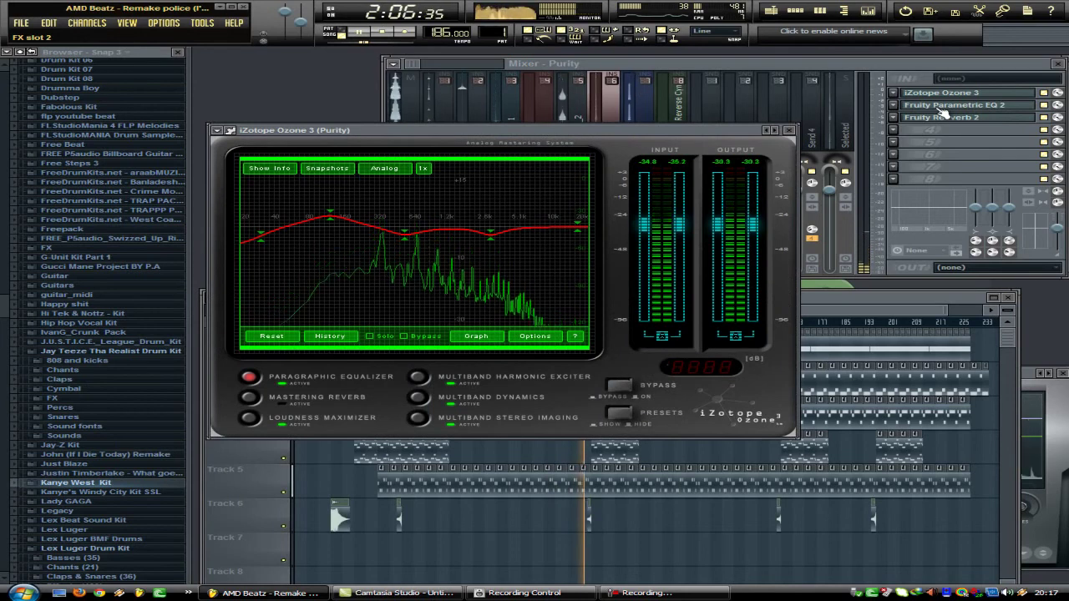
click(946, 97)
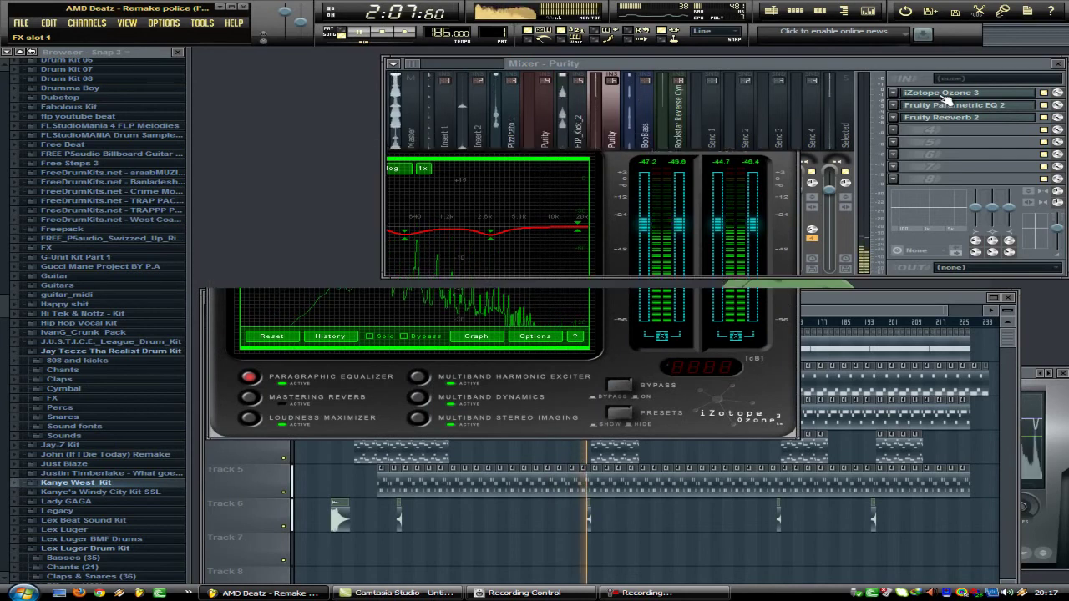
click(946, 97)
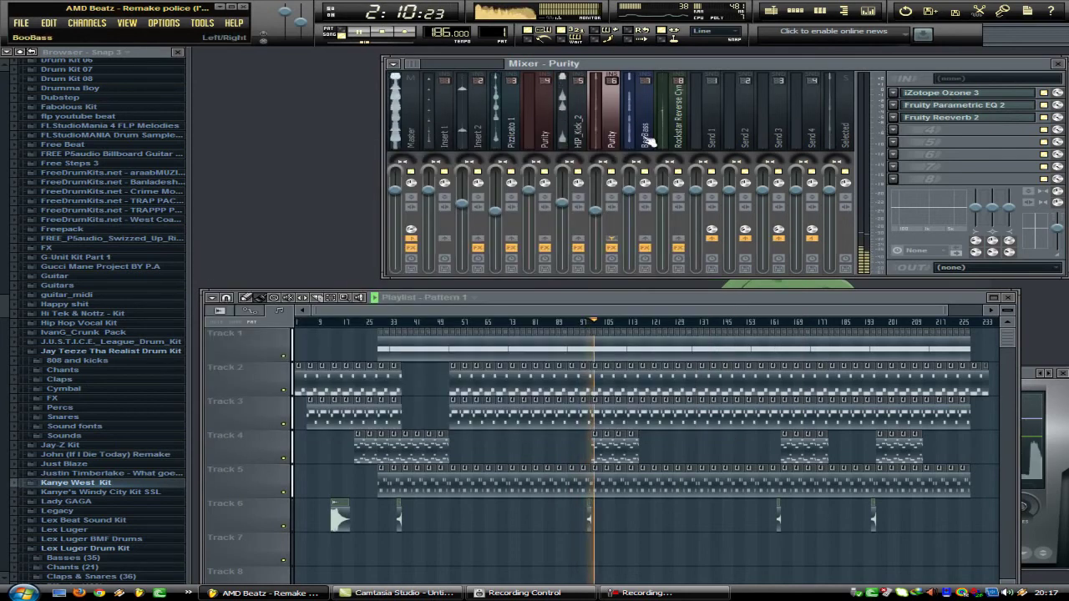
Inspect the Maximus settings on the HIP_Kick_2 mixer track.
click(576, 126)
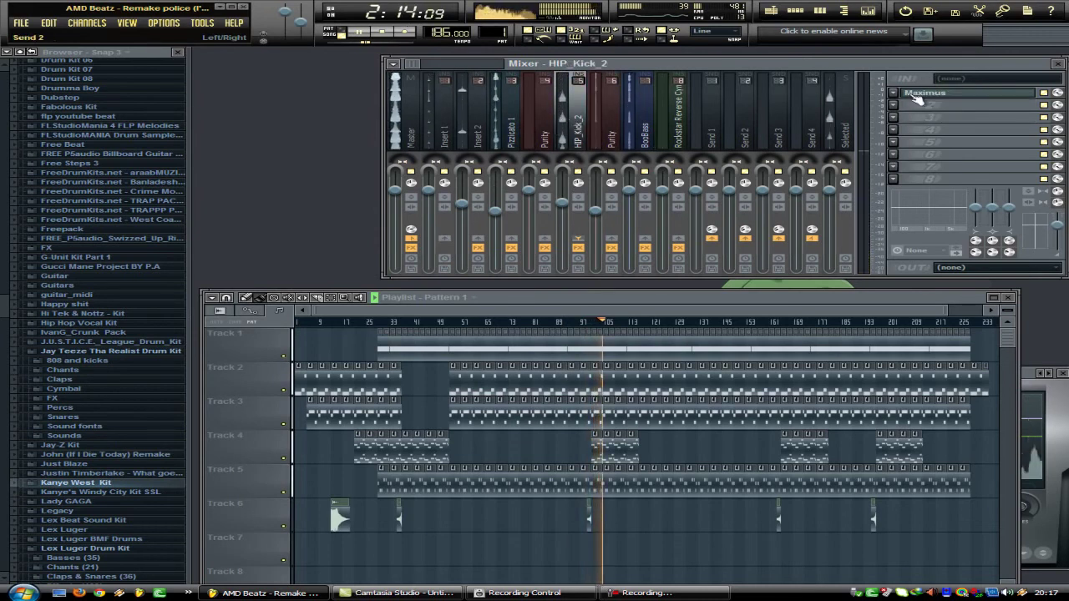
click(931, 92)
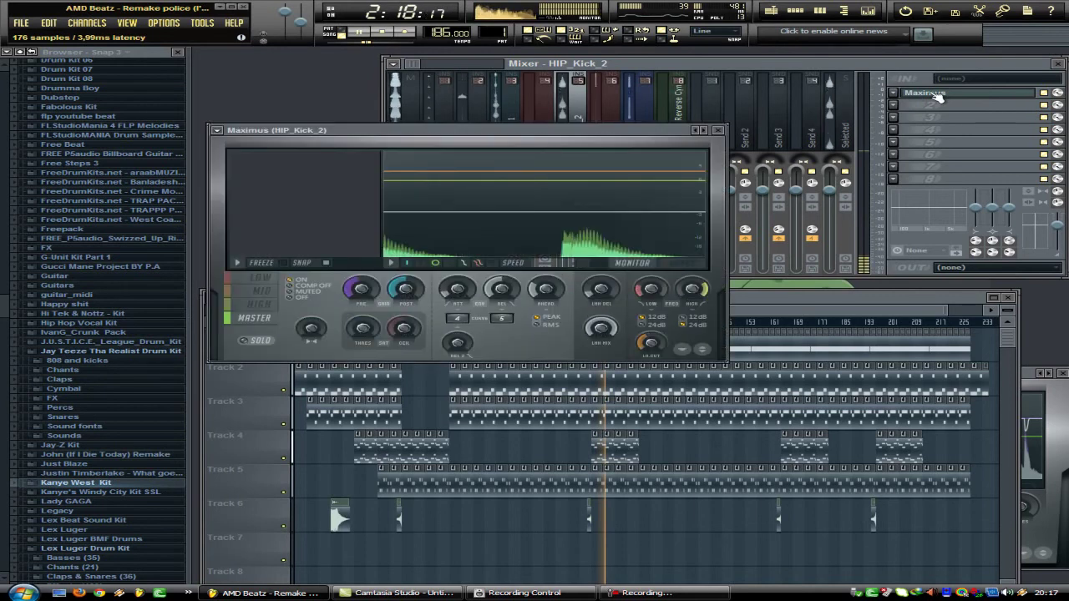
click(719, 130)
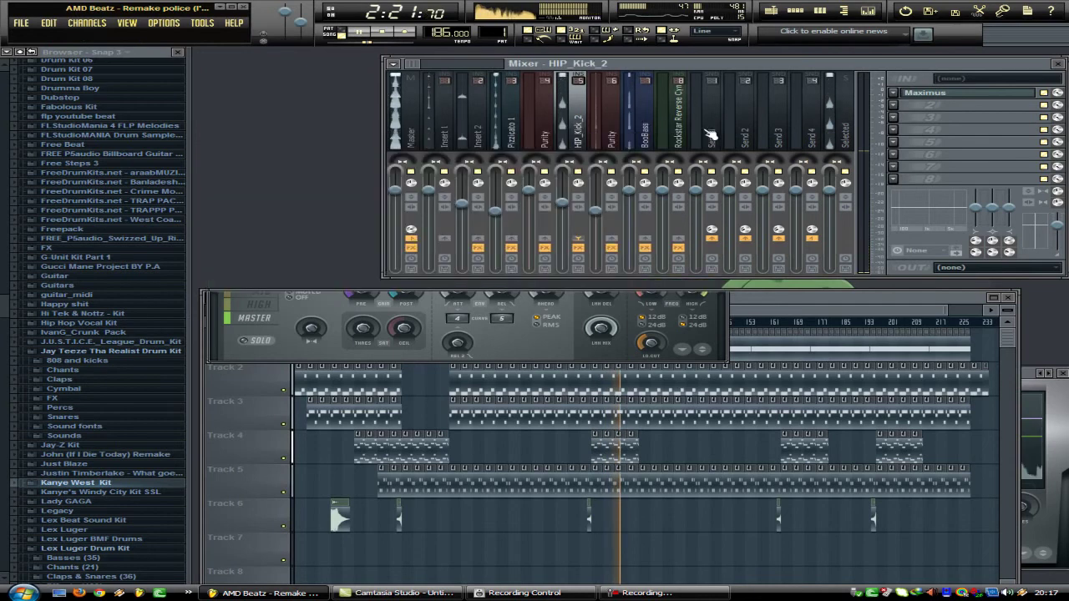
Inspect the Fruity Parametric EQ 2 curve on the Purity track at mixer insert 4.
click(545, 132)
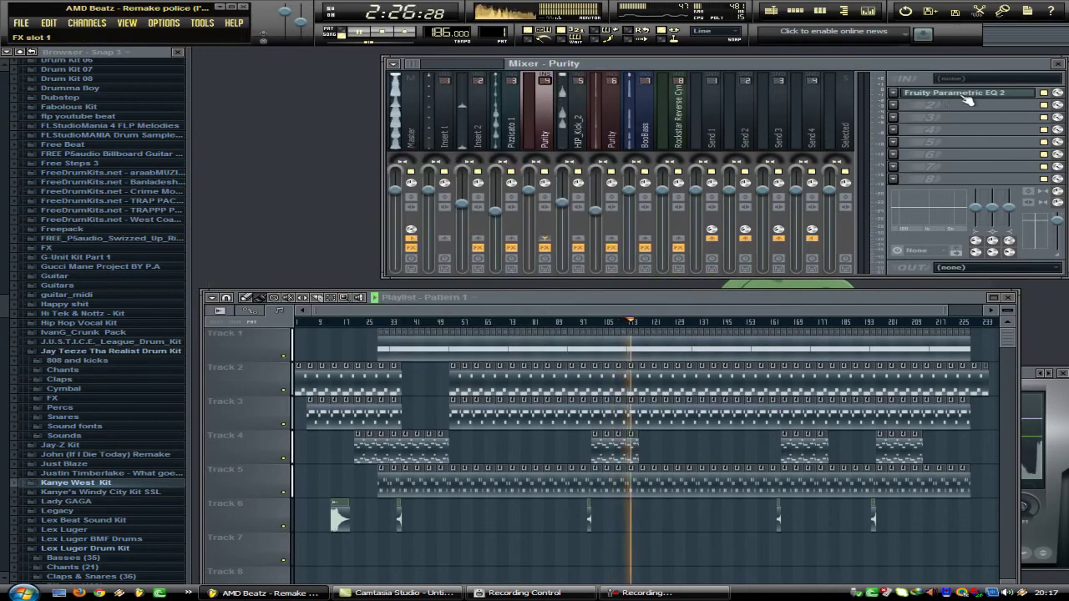
click(966, 100)
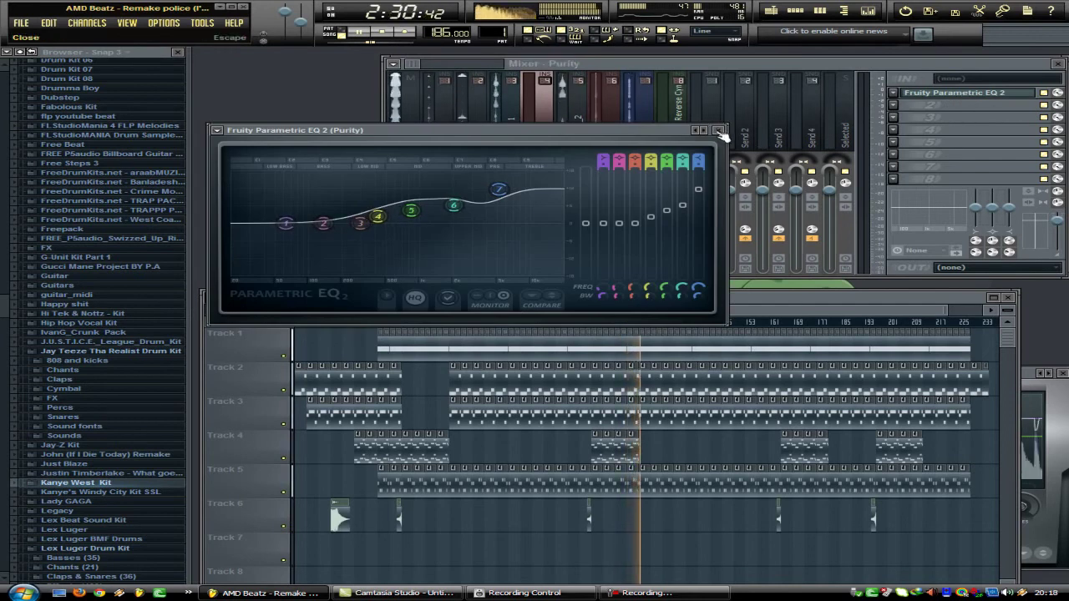
click(719, 131)
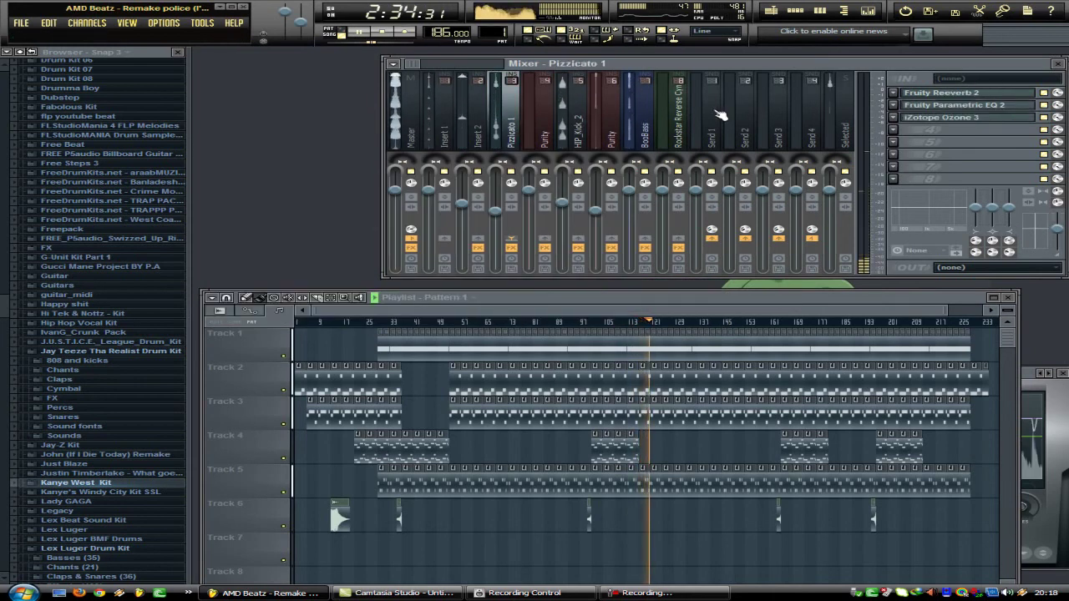
Inspect the Fruity Parametric EQ 2 curves on the Pizzicato 1 and Insert 2 mixer tracks.
click(976, 109)
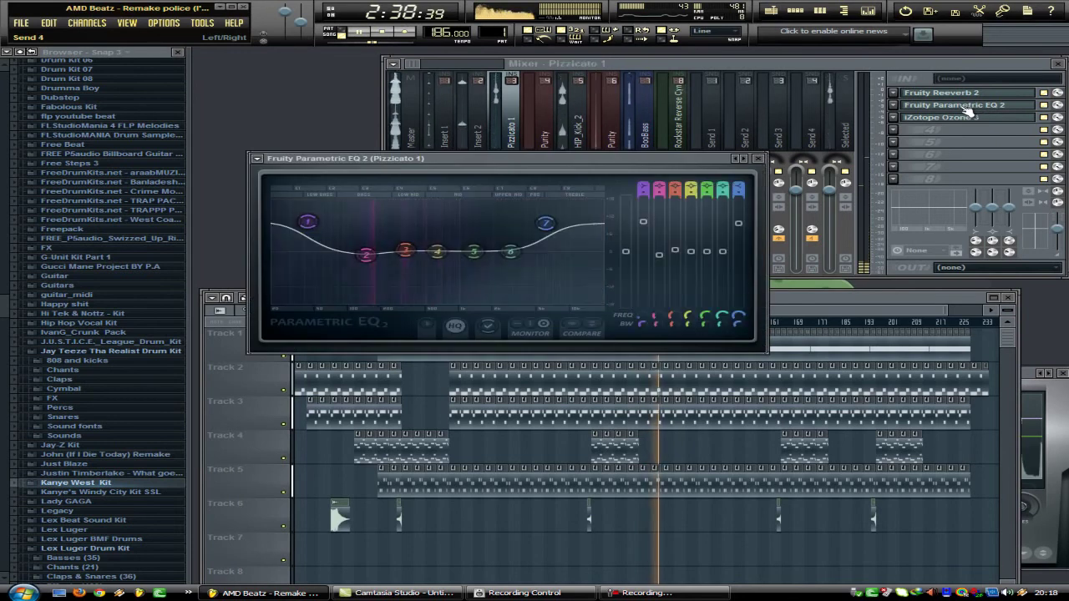
click(759, 159)
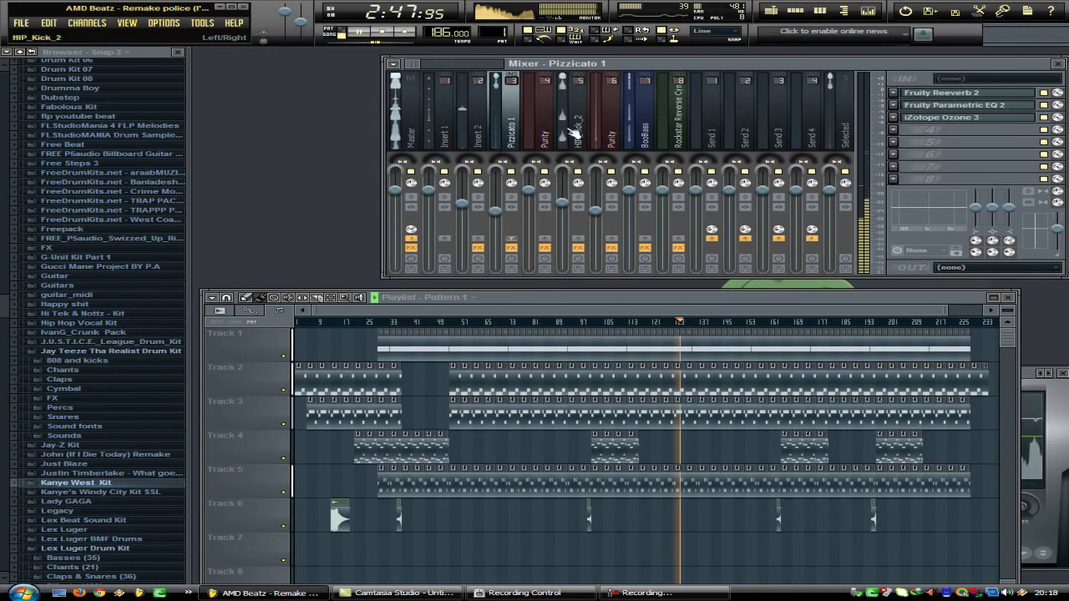
click(480, 125)
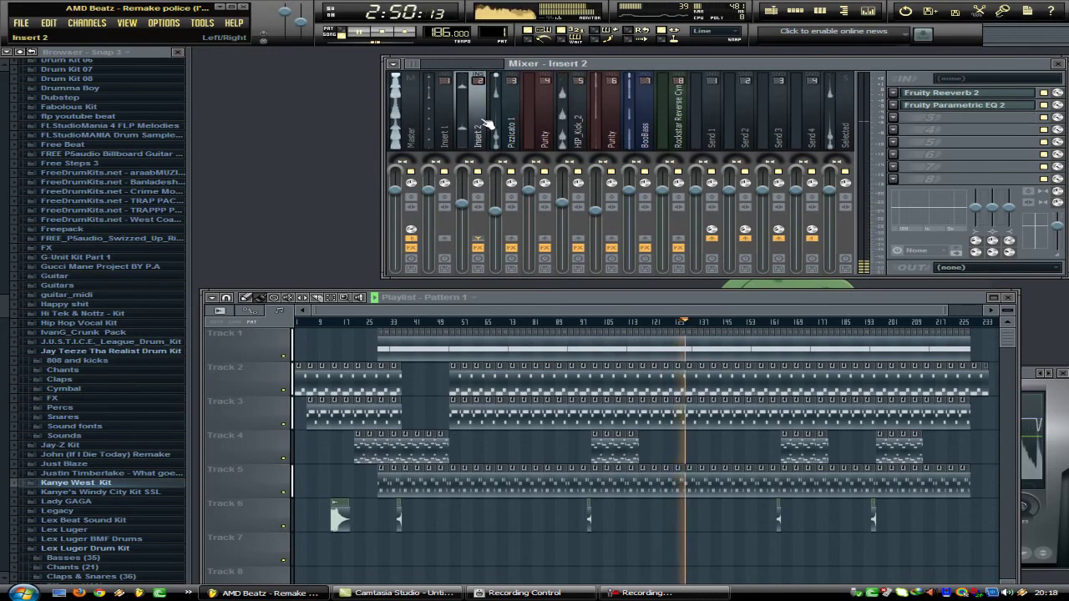
click(1002, 113)
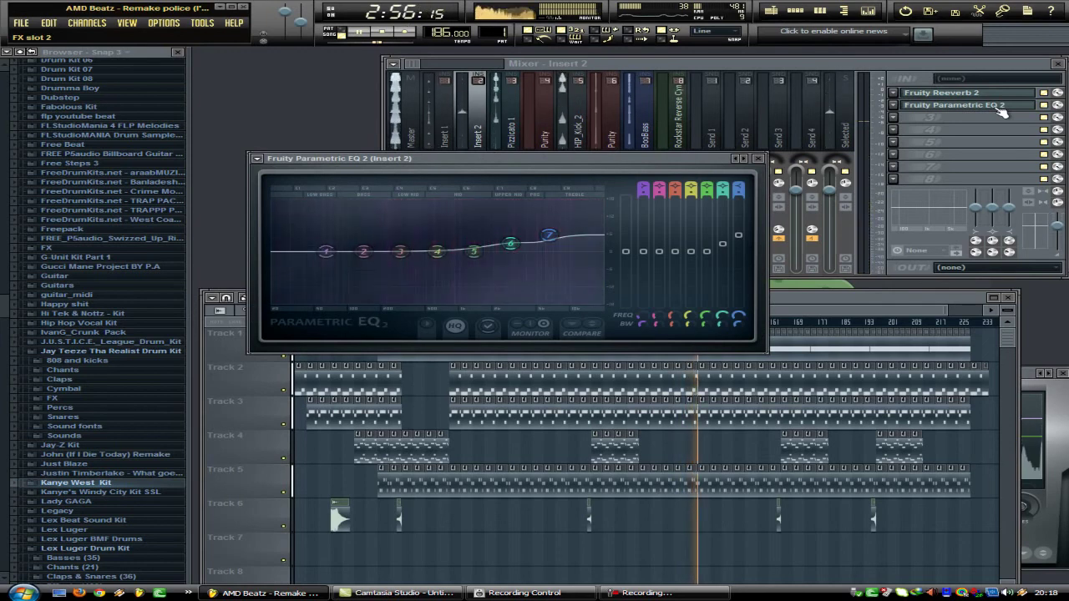
Inspect the Fruity Reeverb 2 settings on the Insert 2 mixer track and close the effect windows.
click(998, 107)
click(935, 94)
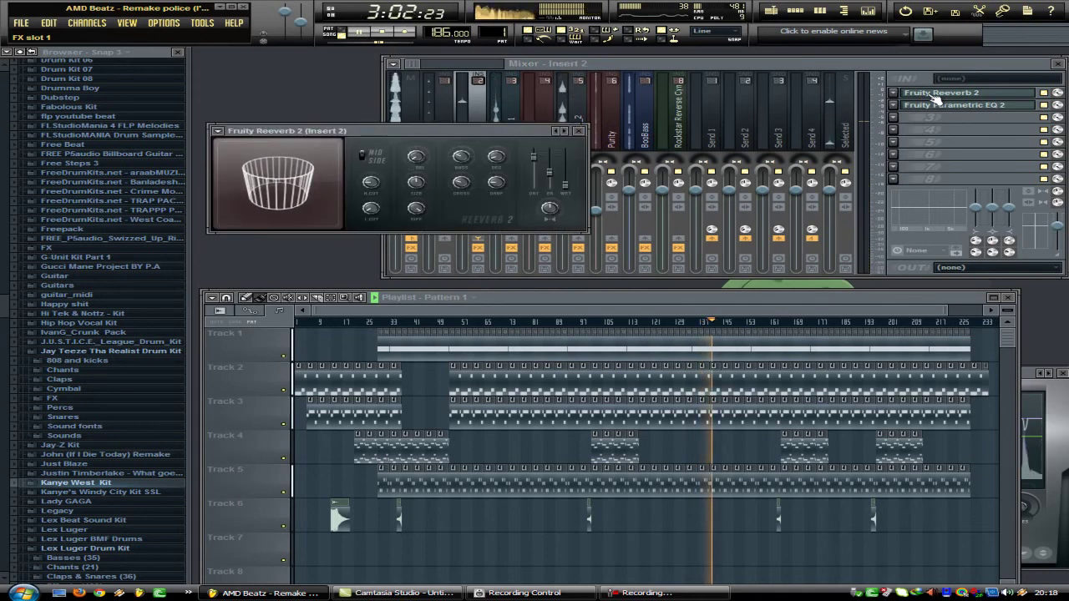
click(578, 131)
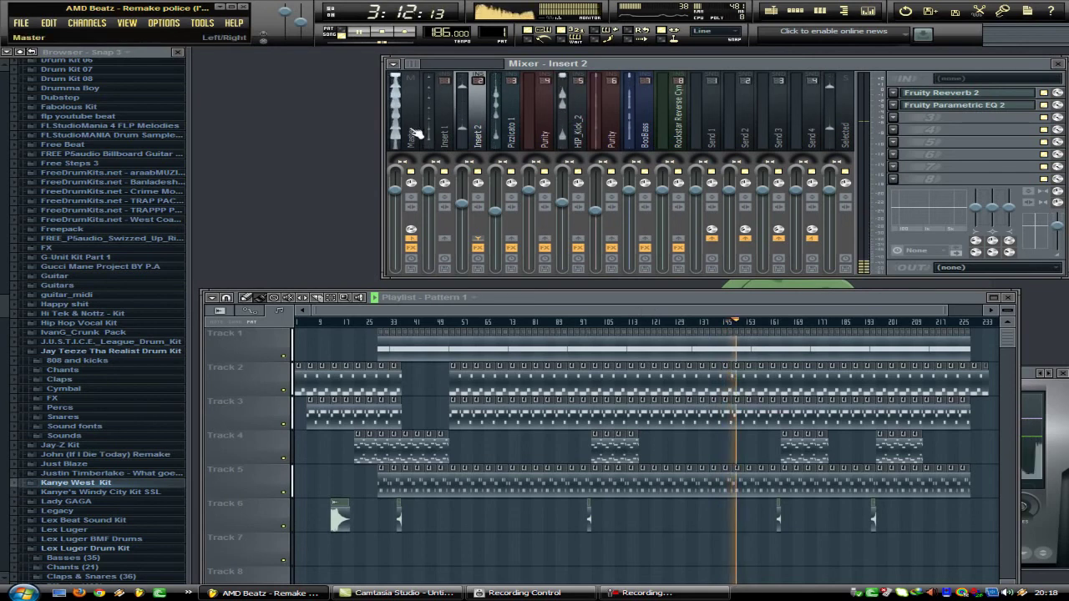
Inspect the Fruity Compressor settings on the Master mixer track and close the effect window.
click(415, 133)
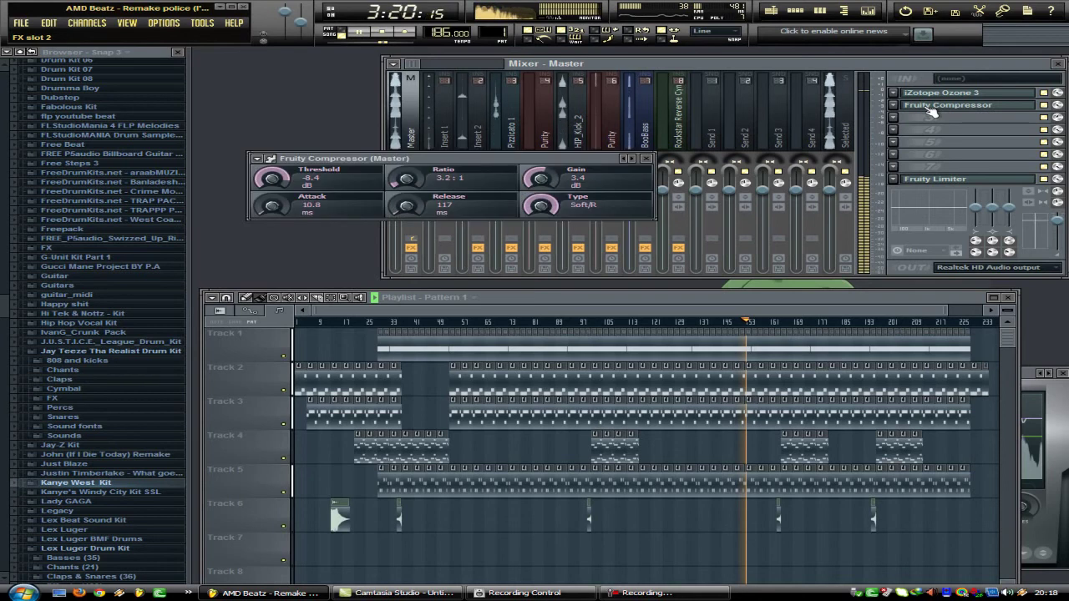
click(931, 111)
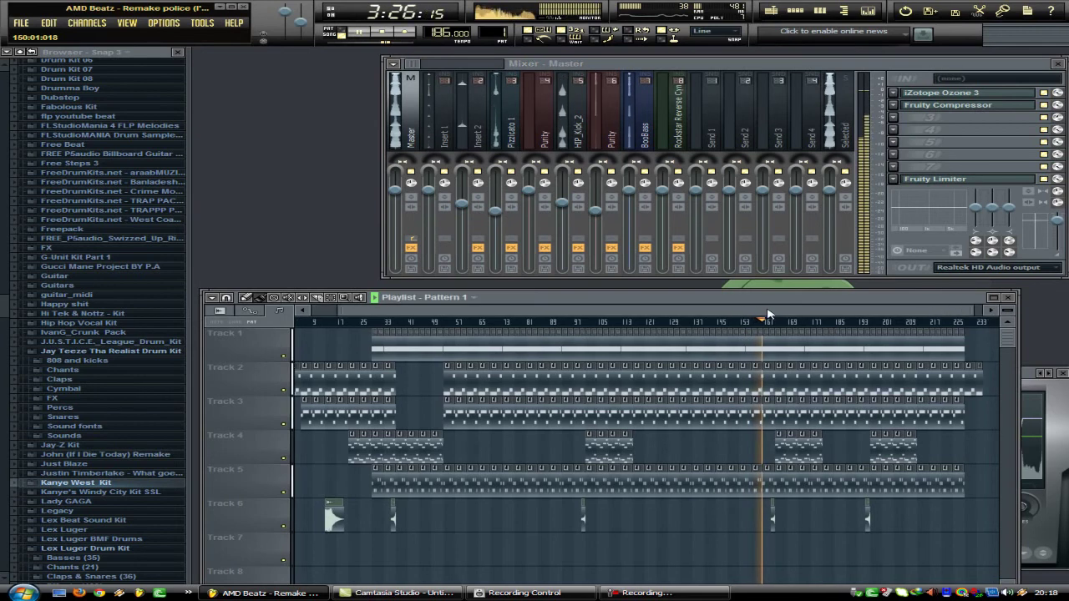
Follow the song playback to the end of the playlist arrangement and stop it there.
drag(844, 308, 894, 311)
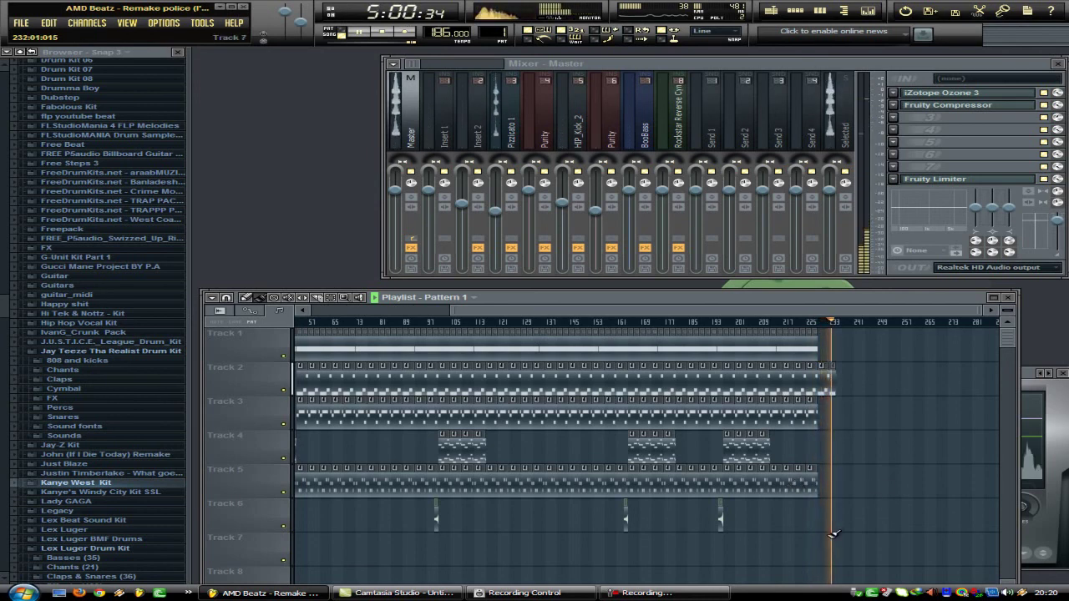
key(space)
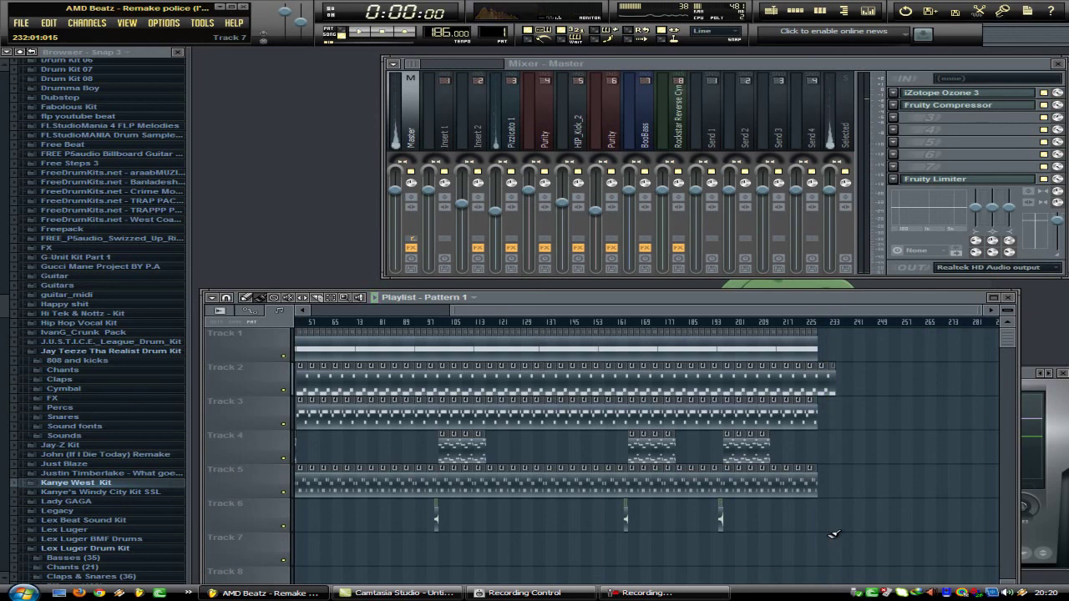